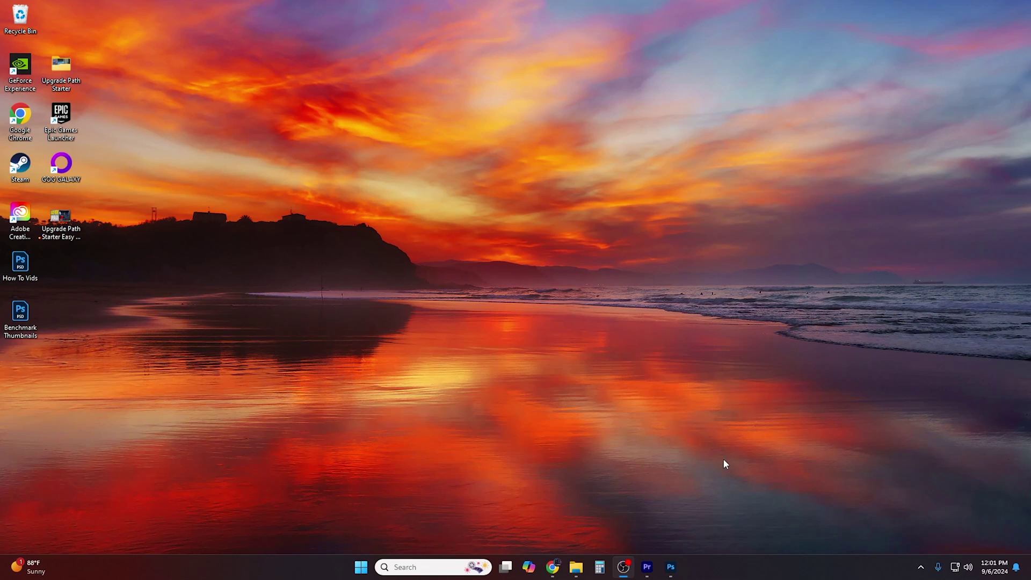
Step: Look up the motherboard model under BaseBoard Product in System Information, and close the window
click(420, 568)
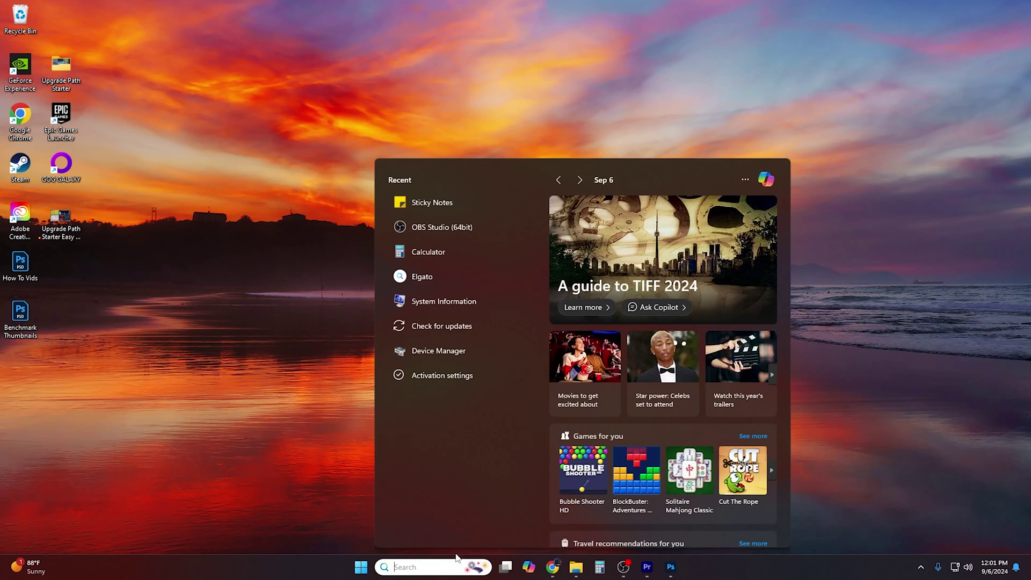
text(system information)
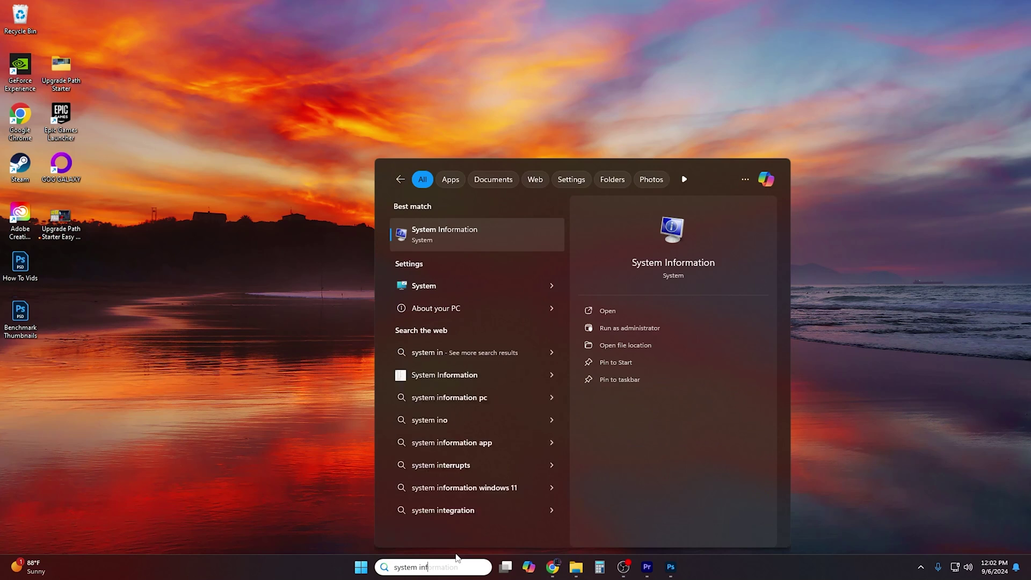
key(Return)
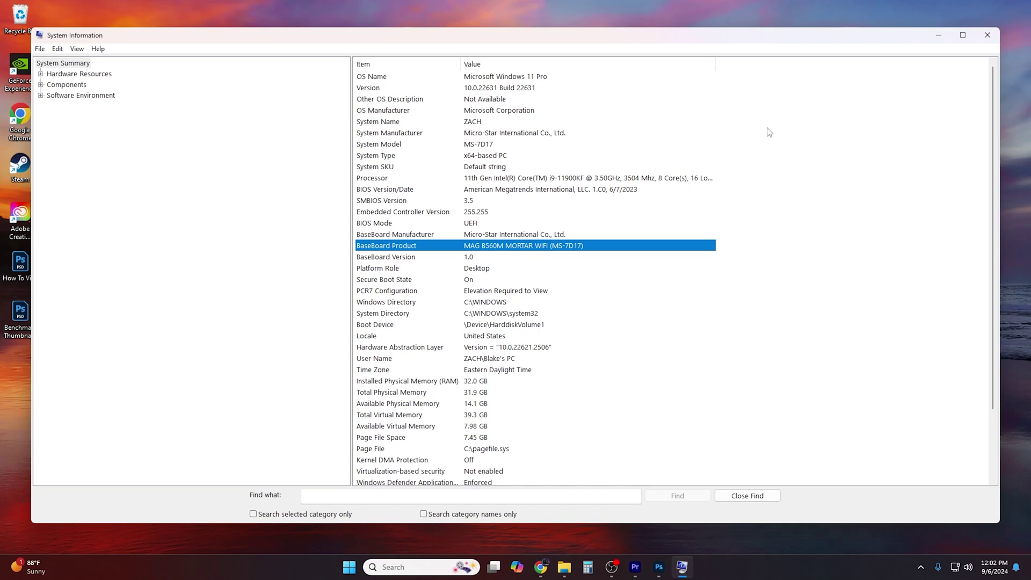
click(987, 35)
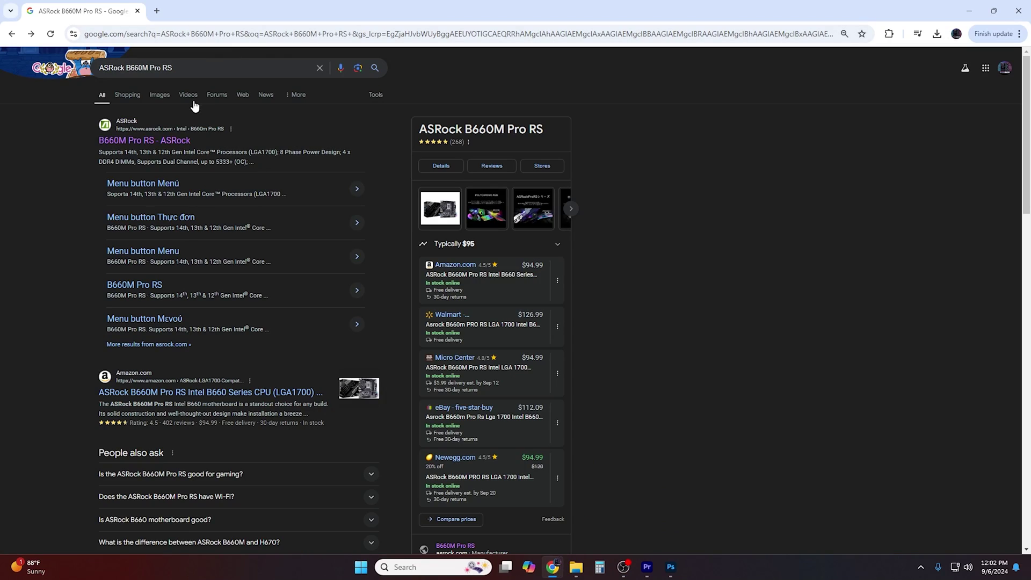
Step: Examine the M.2 slot specifications and the magnified board photo on ASRock's B660M Pro RS product page
click(138, 142)
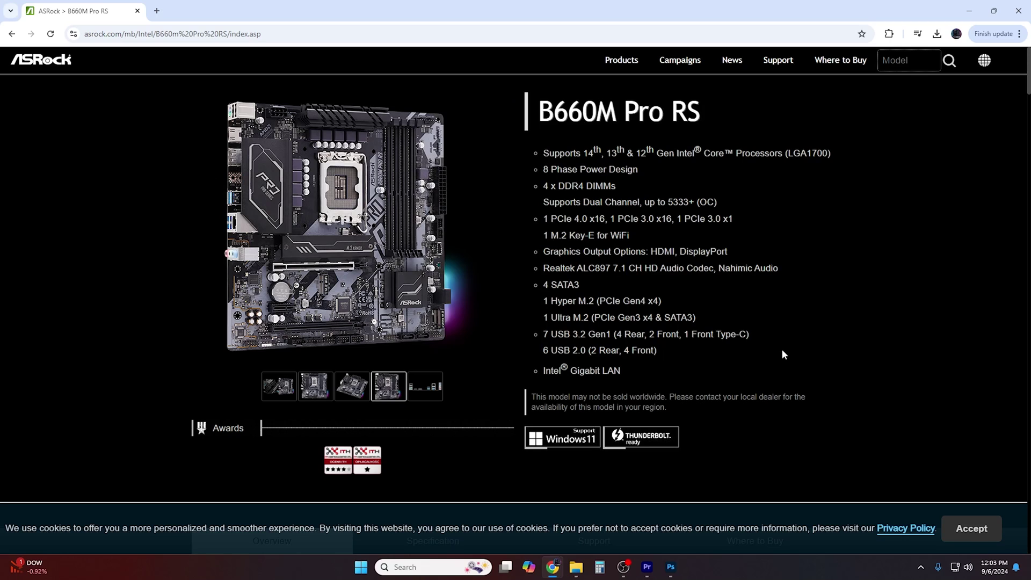
scroll(781, 349, down, 3)
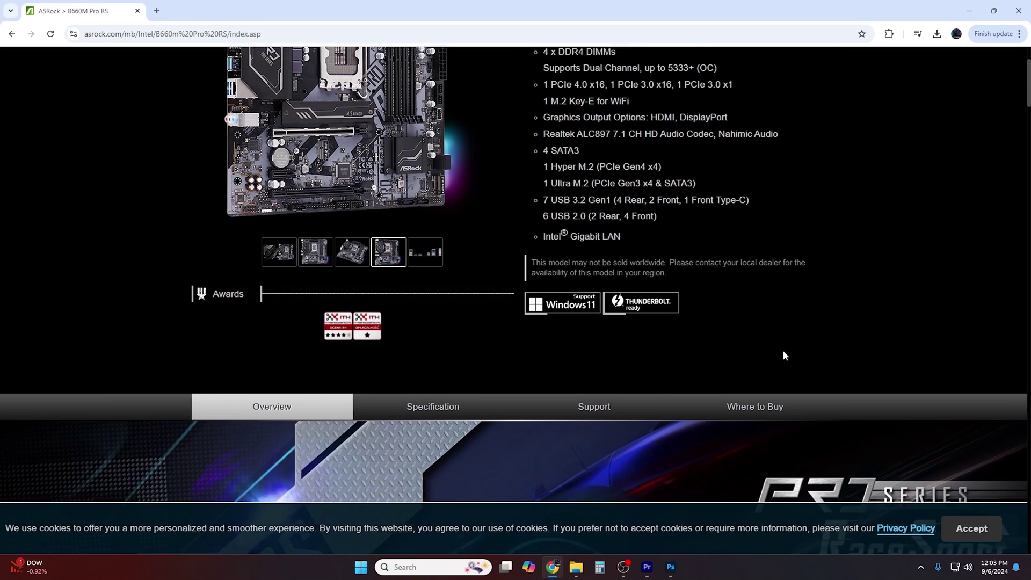
scroll(774, 330, up, 3)
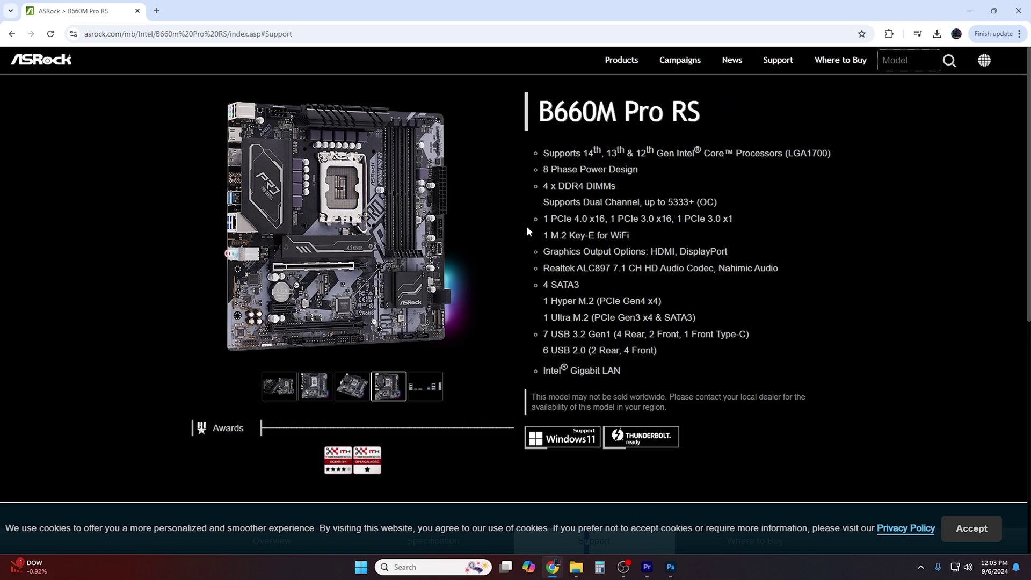
click(315, 385)
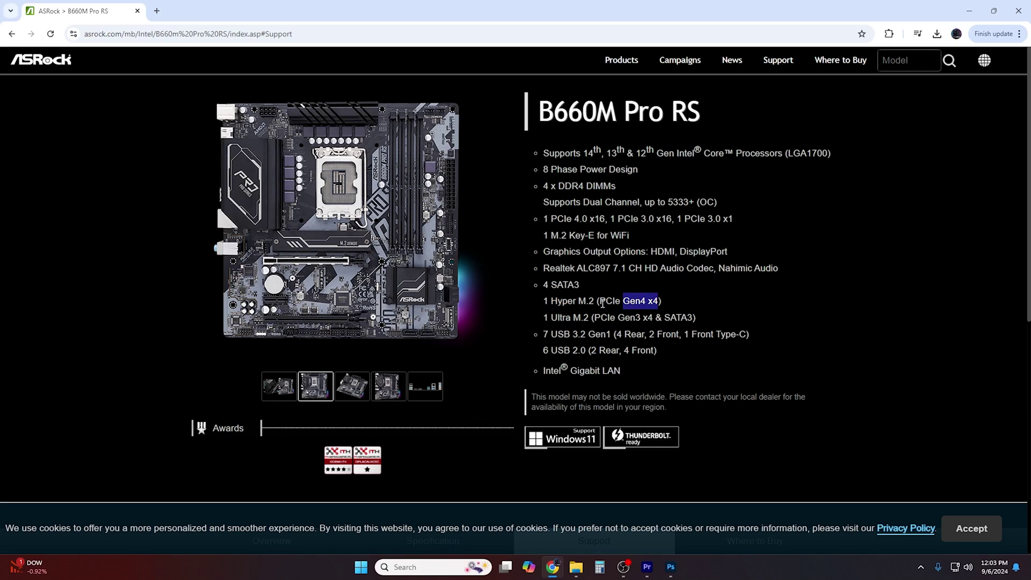
triple_click(580, 305)
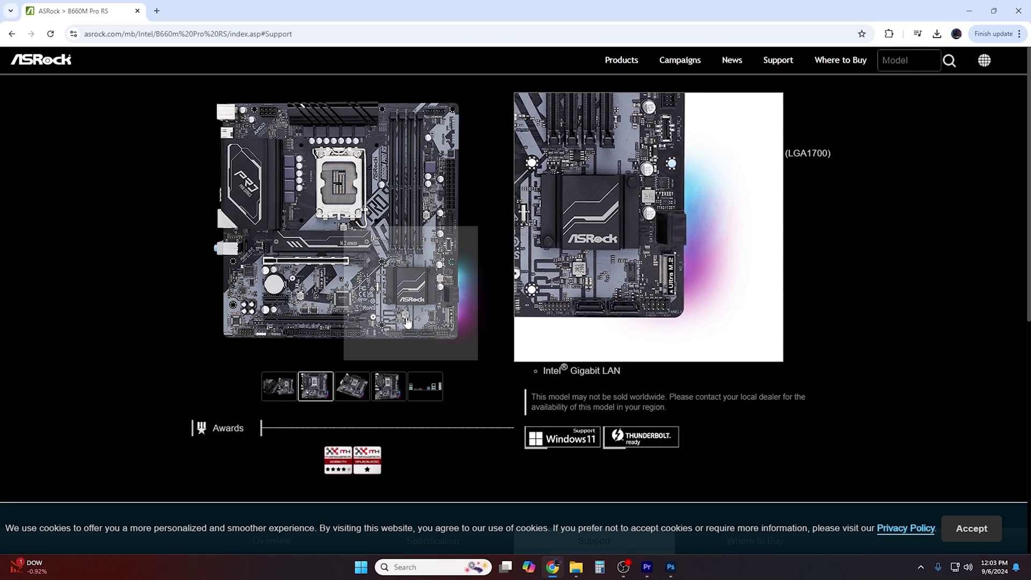
click(639, 325)
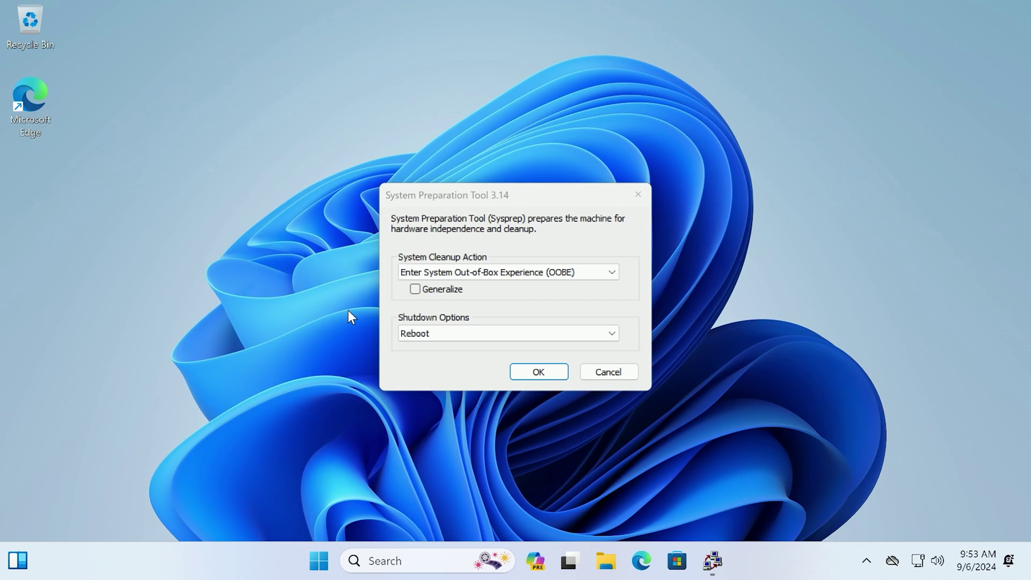
Step: Review the CPU and memory performance pages in Task Manager, and close it
right_click(794, 559)
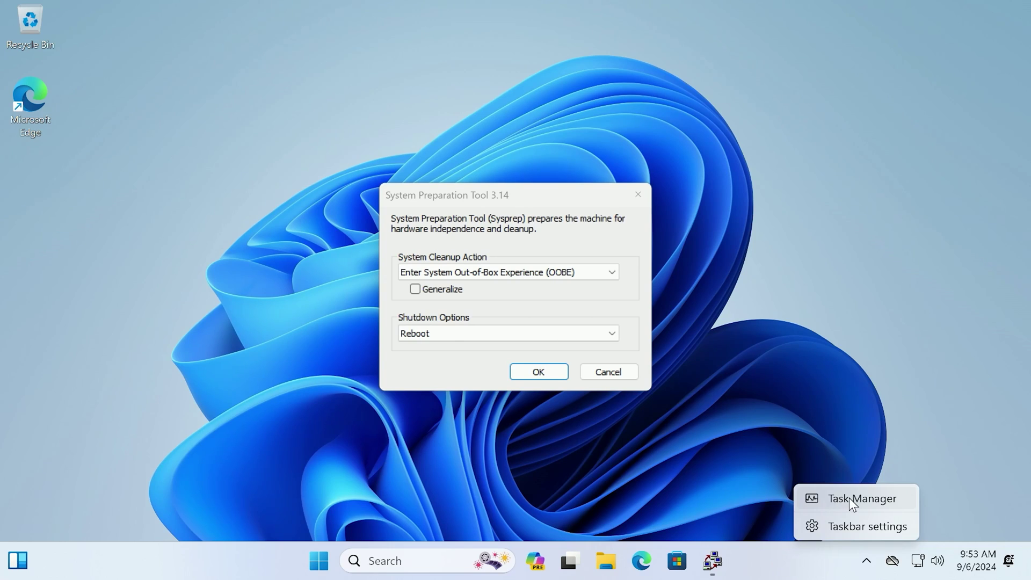
click(850, 499)
click(416, 560)
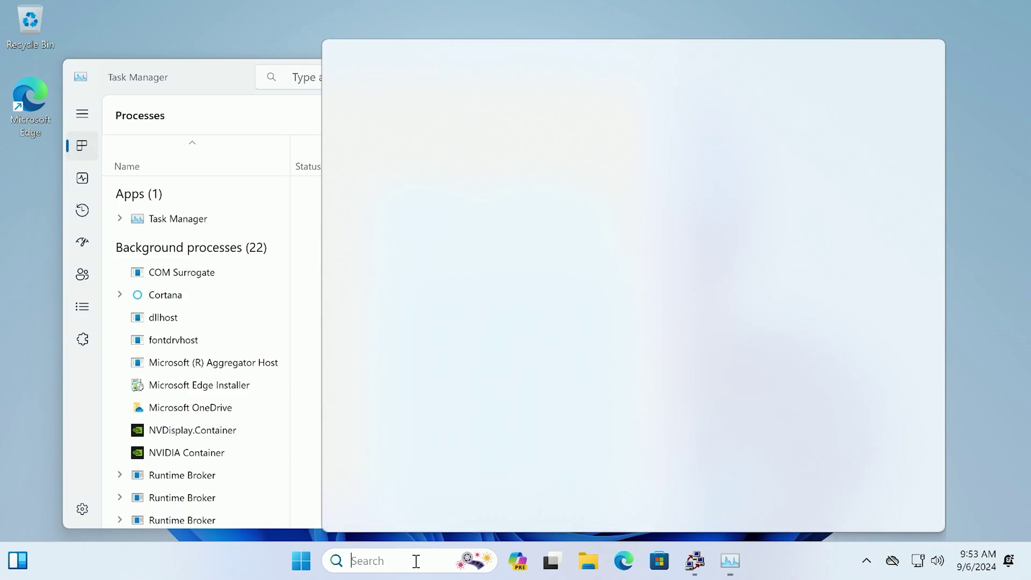
key(Escape)
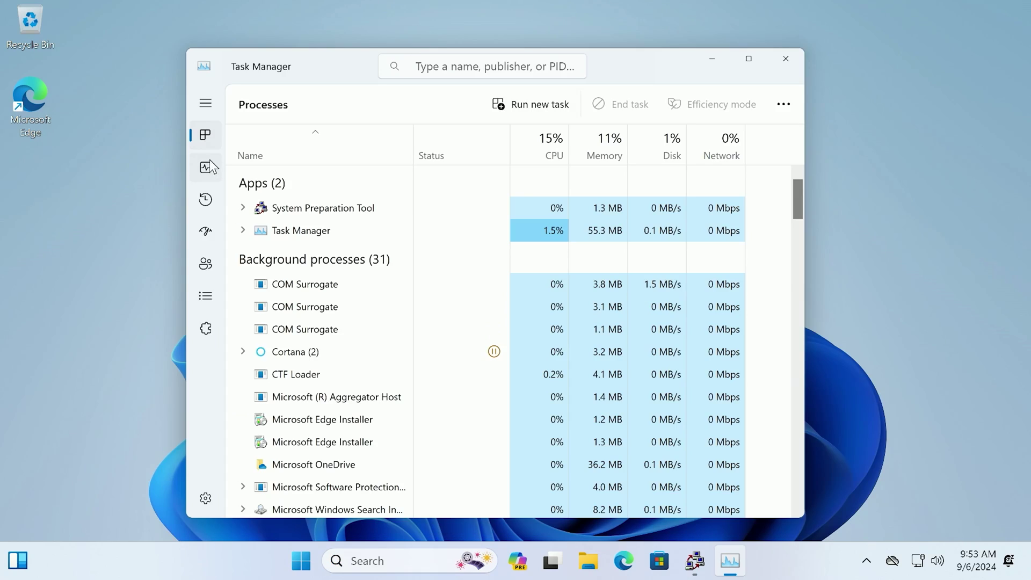
click(206, 169)
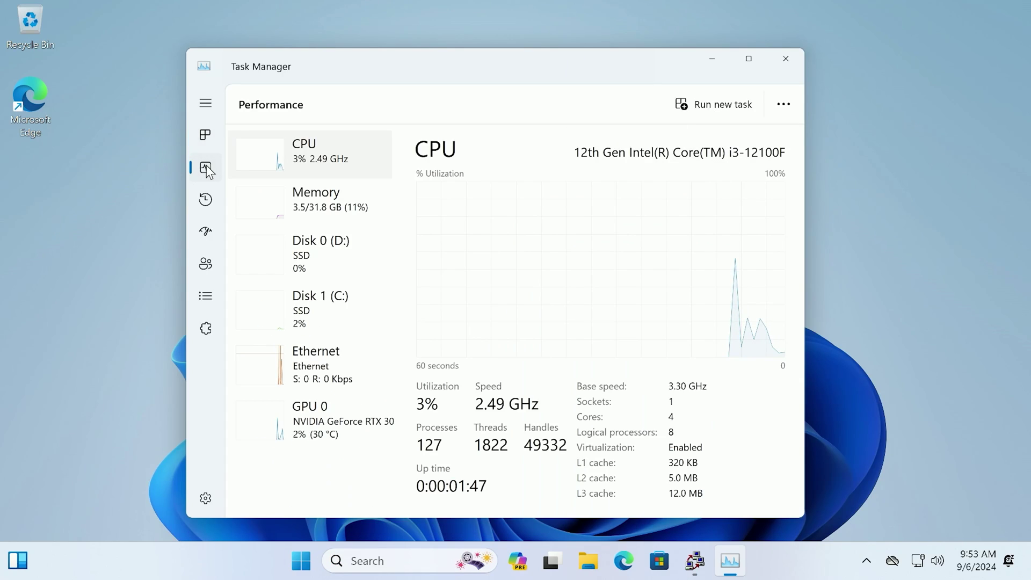
click(326, 213)
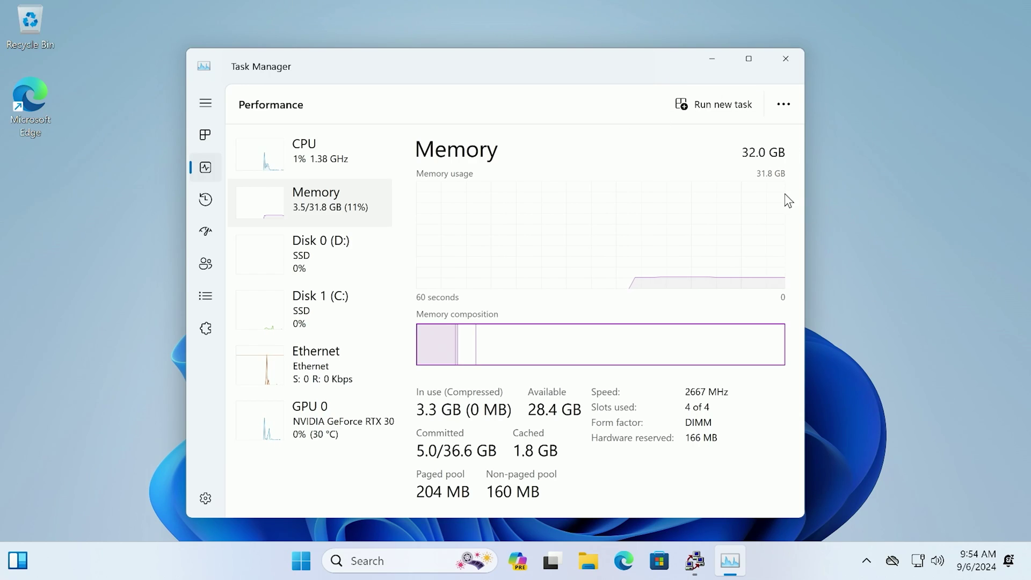
click(786, 58)
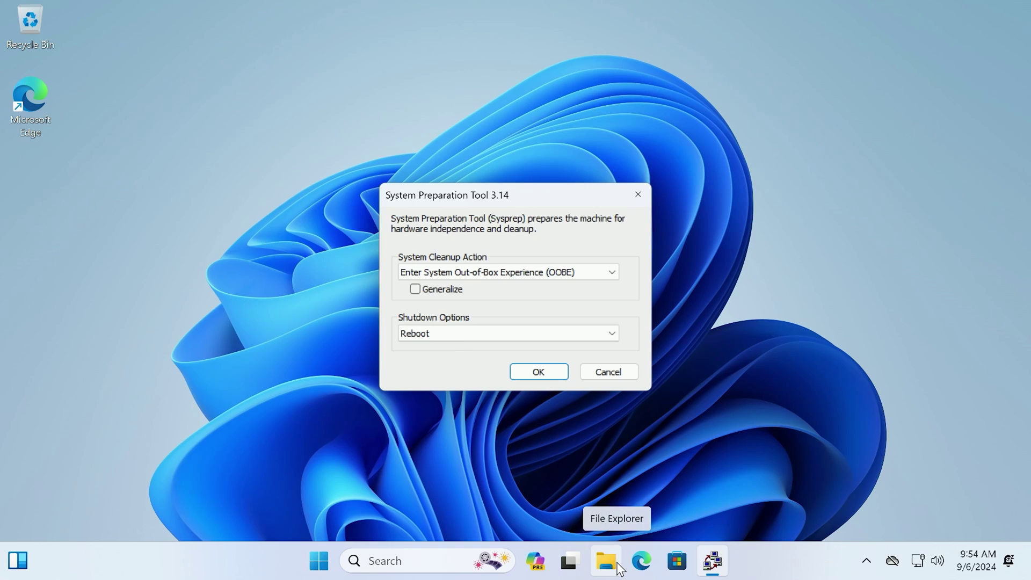
Step: Search Windows for "disk" and open the tool for creating and formatting hard disk partitions
click(446, 558)
text(disk)
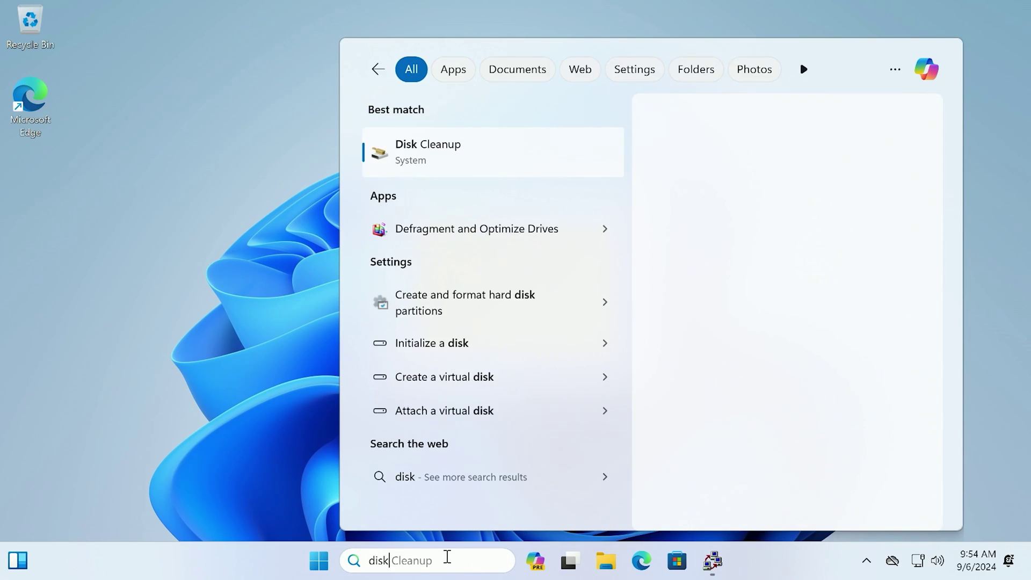
click(456, 300)
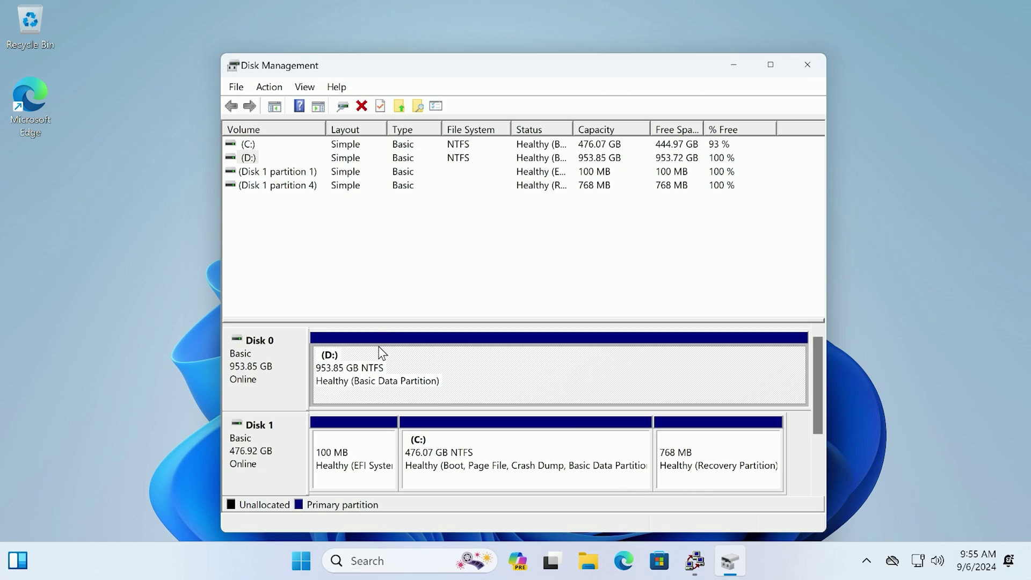
Step: Check the C: and D: drives under This PC in File Explorer, and return to Disk Management's D: volume
click(588, 560)
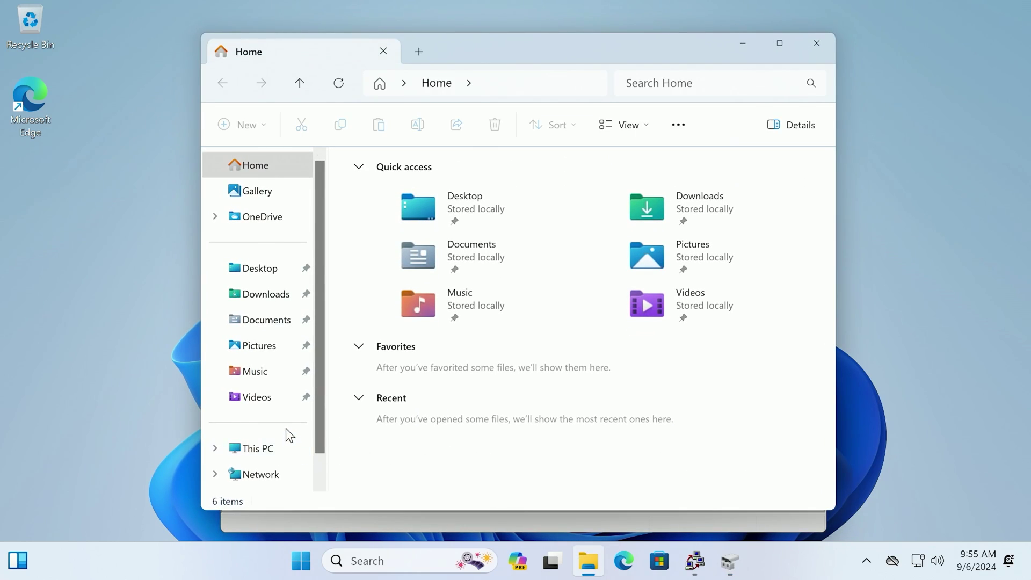
scroll(285, 427, down, 1)
click(274, 422)
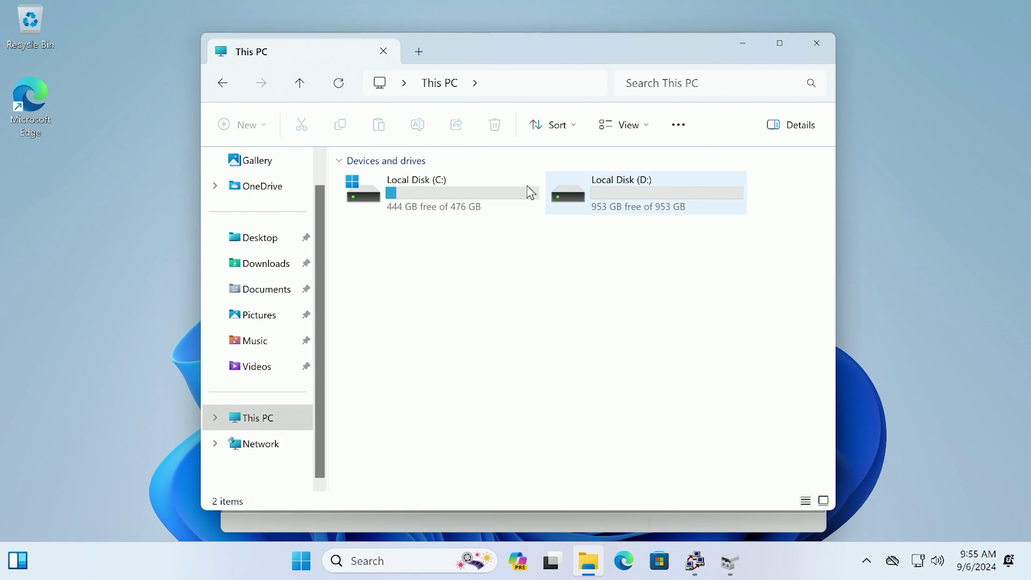
click(658, 195)
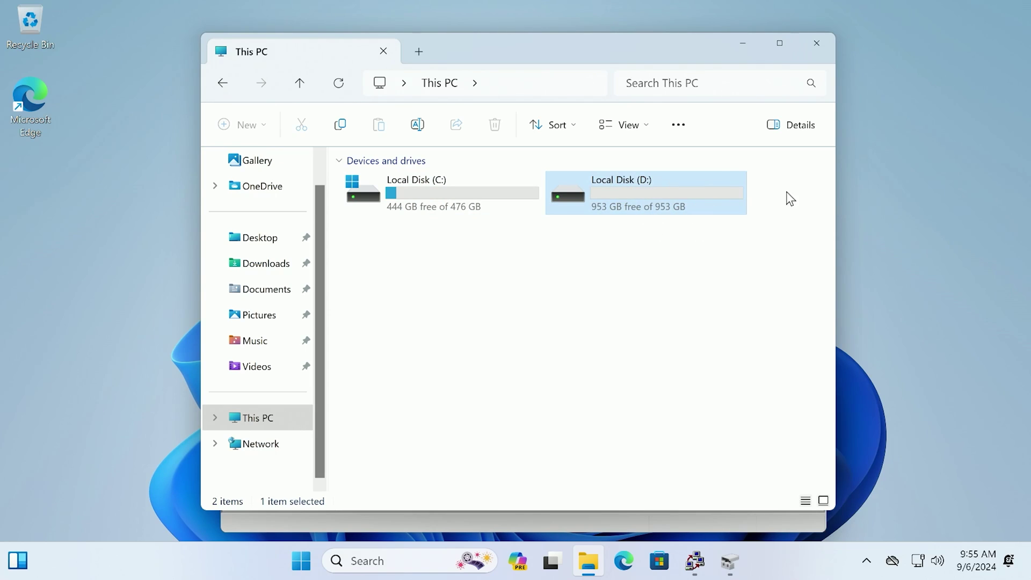
key(alt+F4)
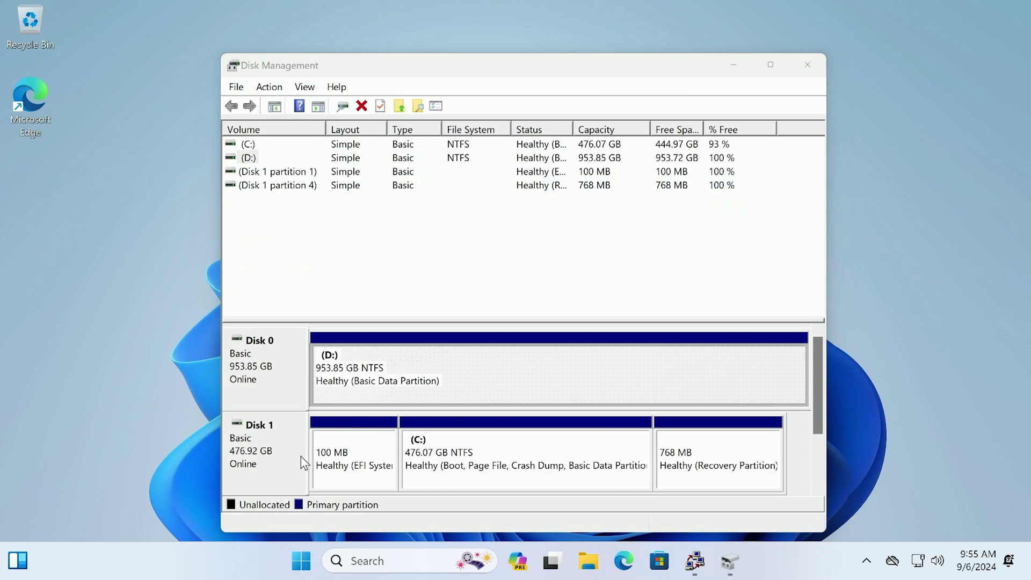
click(425, 392)
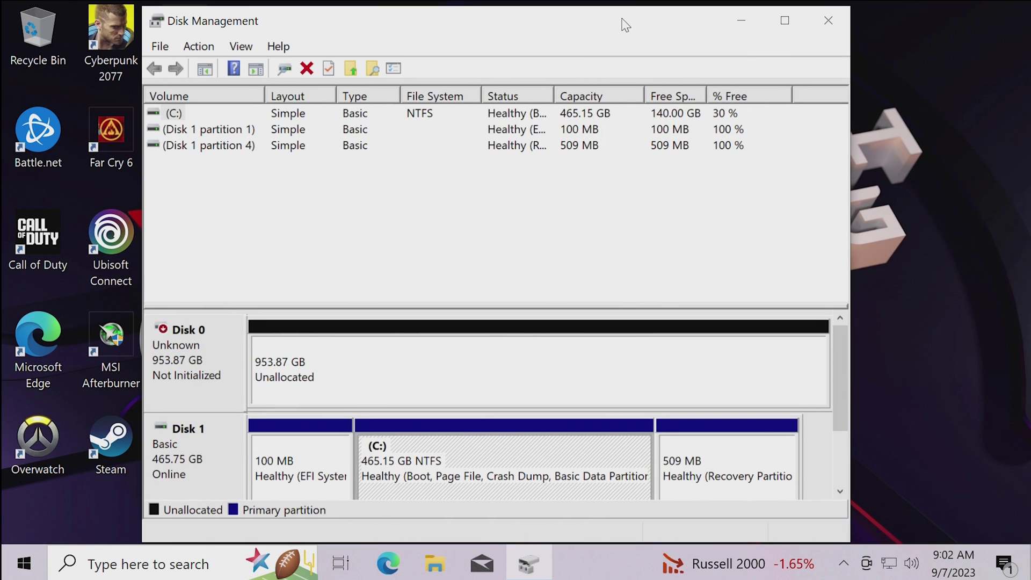
Step: Initialize Disk 0 with the GPT (GUID Partition Table) partition style
click(159, 459)
click(374, 348)
click(178, 357)
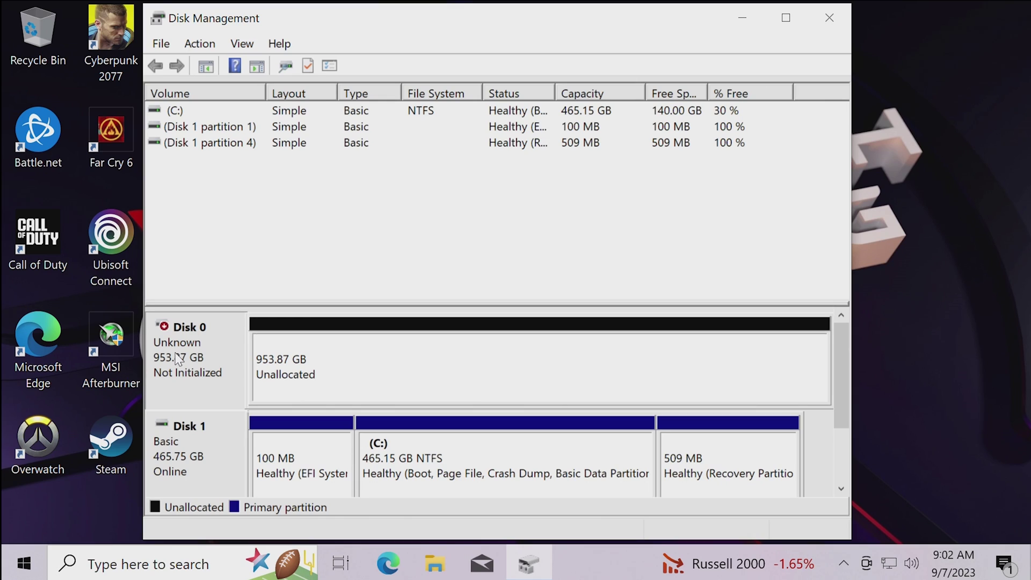
right_click(195, 352)
click(247, 365)
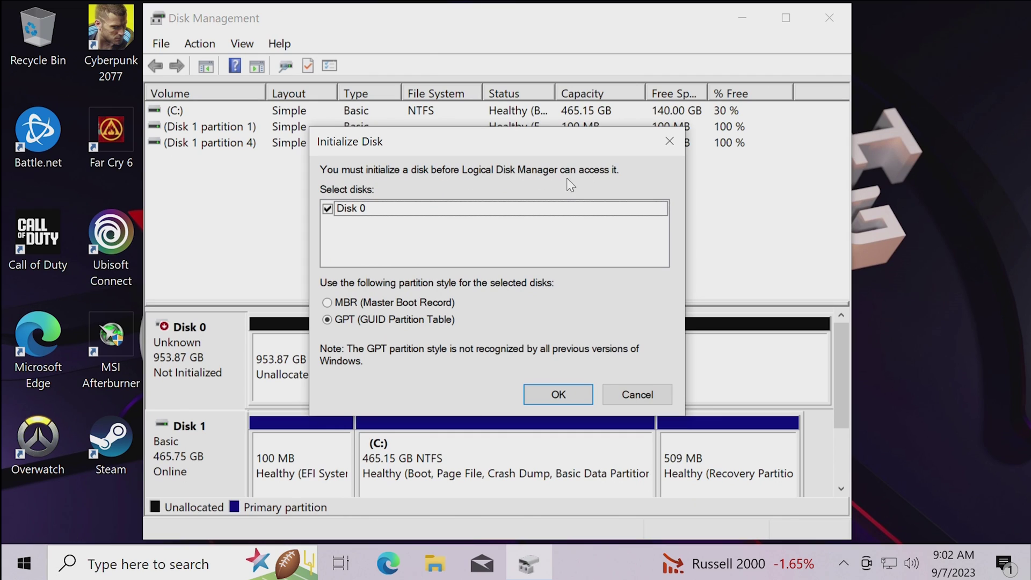
click(558, 394)
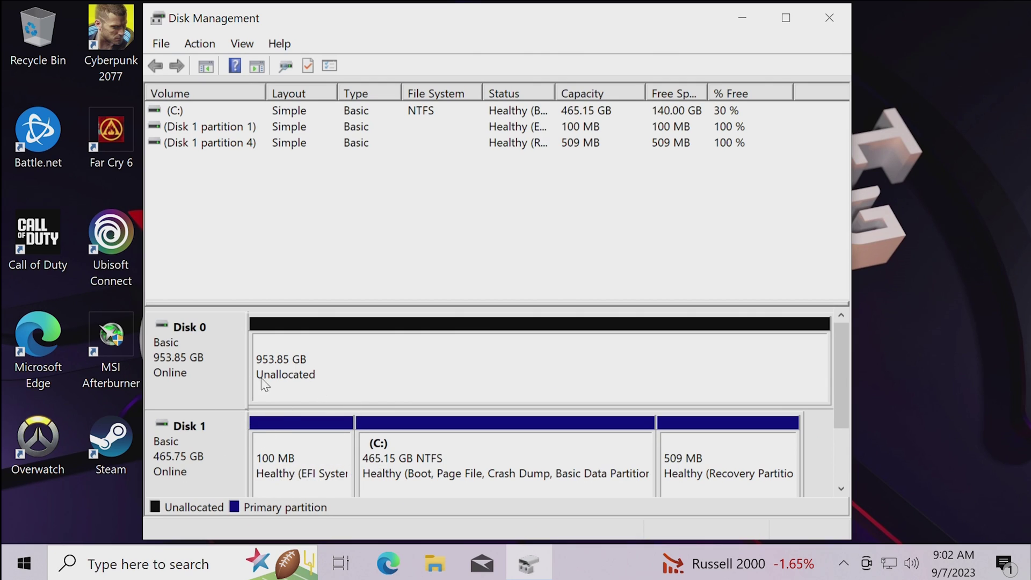
Step: Set up a new simple volume in Disk 0's unallocated space with the full 976745 MB and drive letter D
right_click(459, 375)
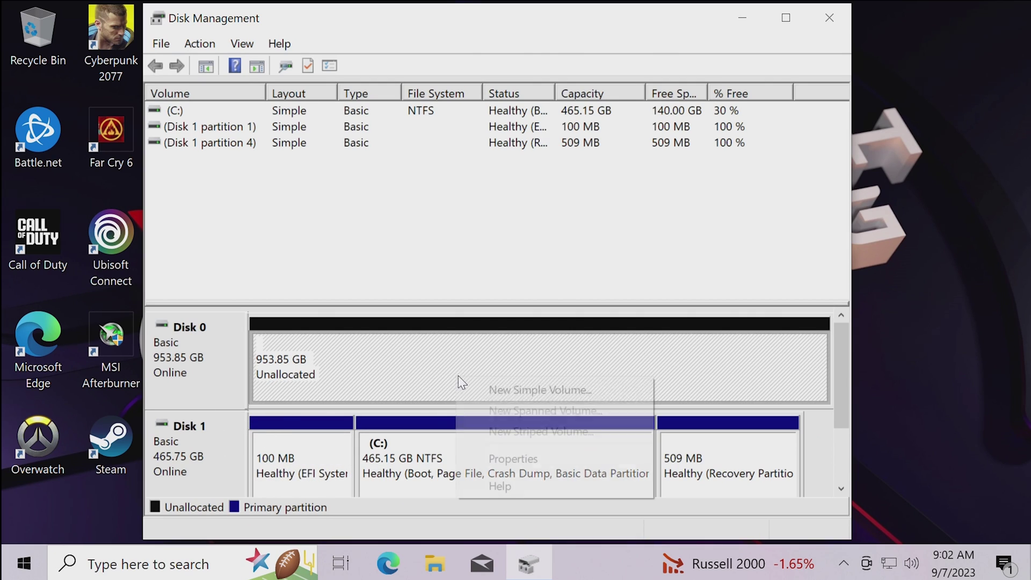
click(495, 391)
click(525, 446)
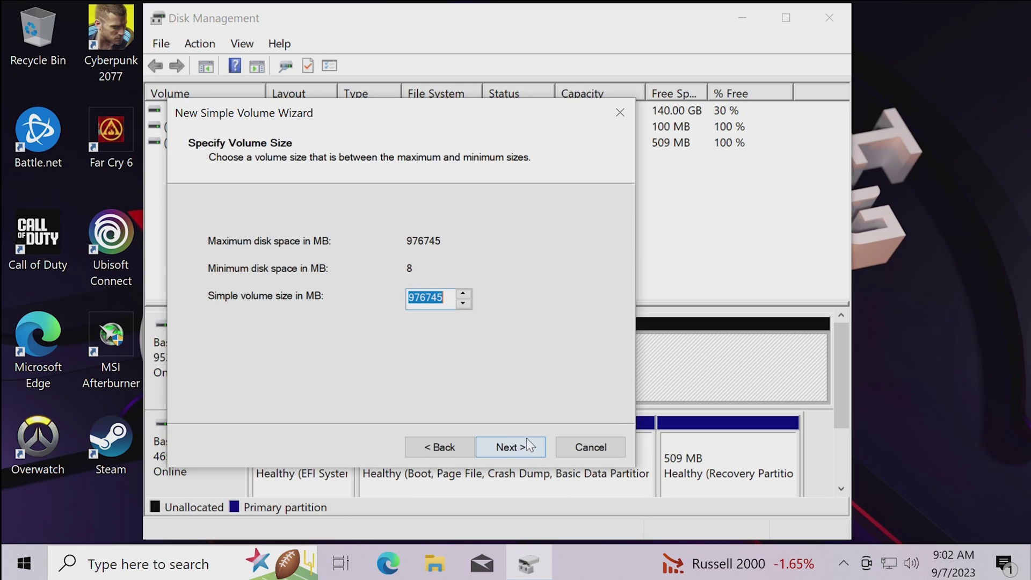
click(514, 447)
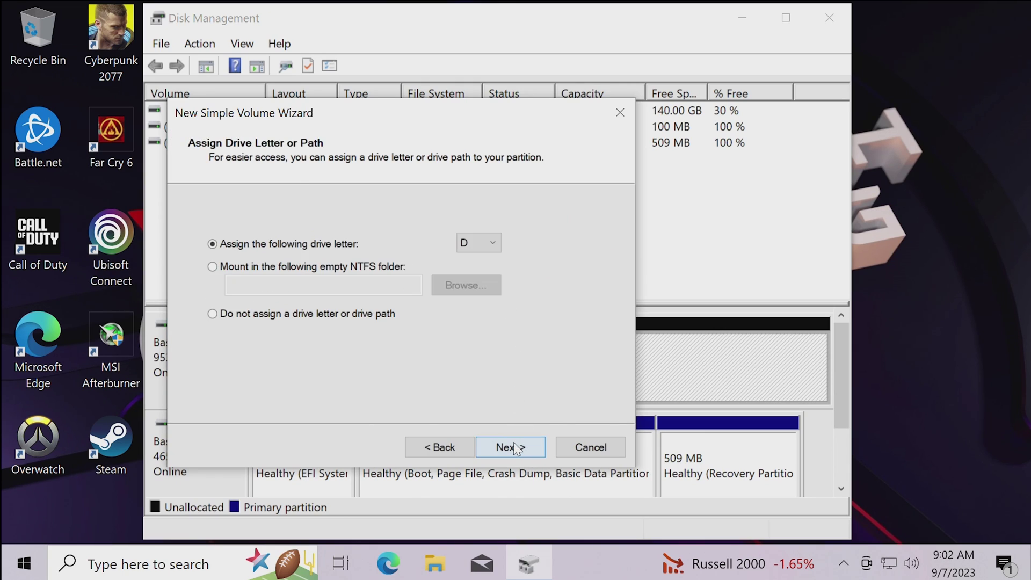
click(483, 250)
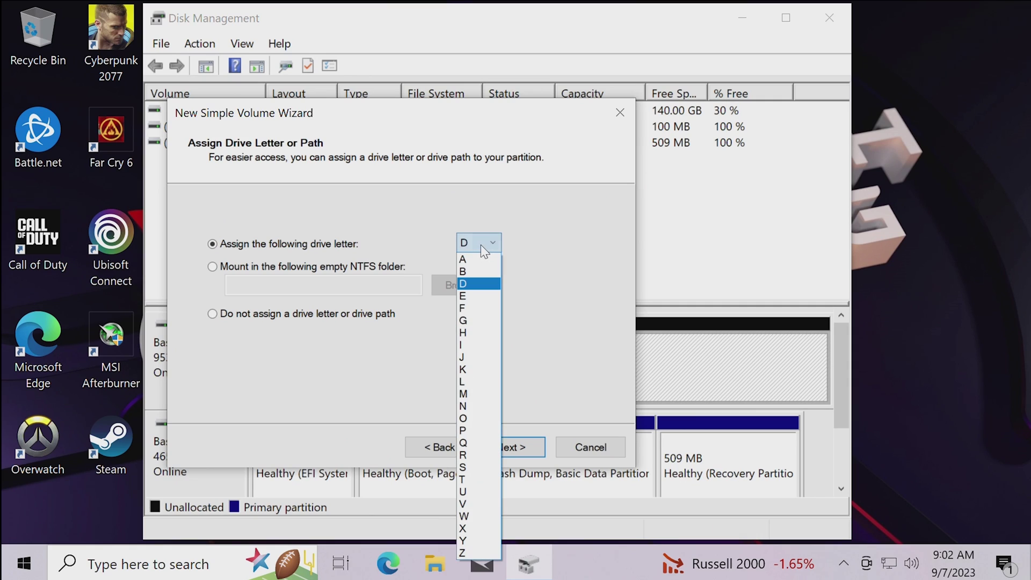
click(481, 245)
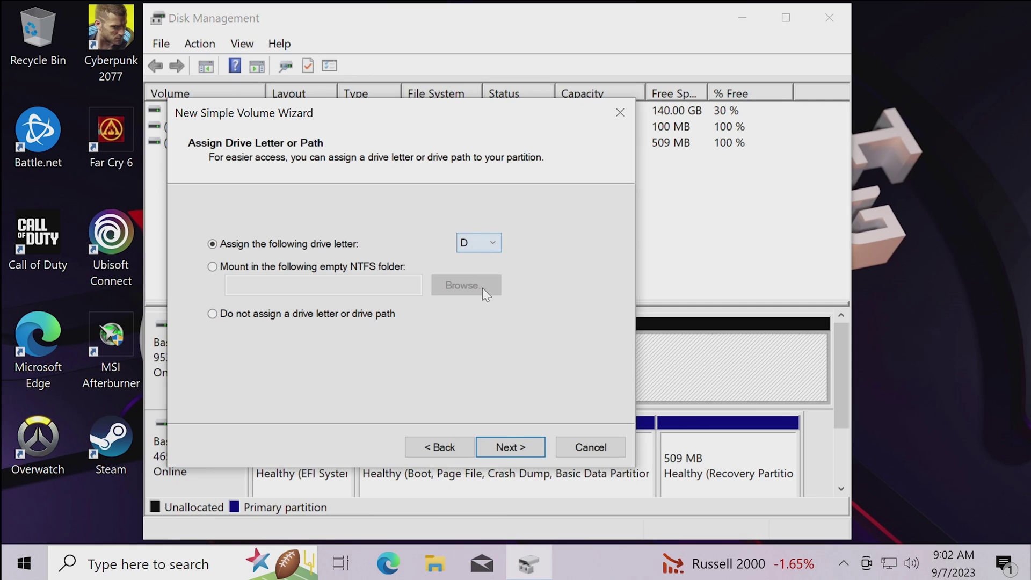
click(533, 449)
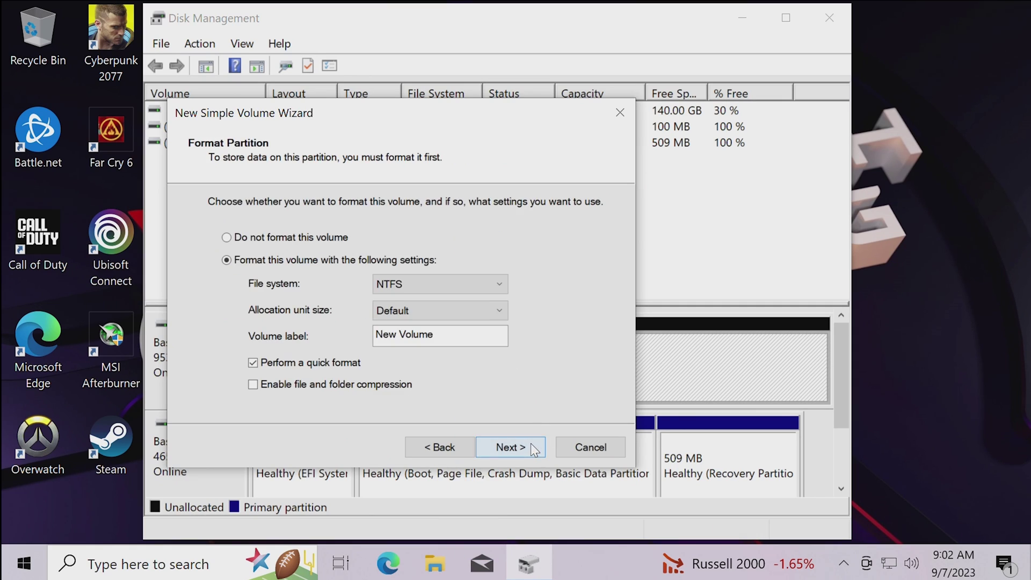
Step: Quick-format the volume as NTFS with default allocation size and the label New Volume, and close the AutoPlay notification and Disk Management
click(530, 445)
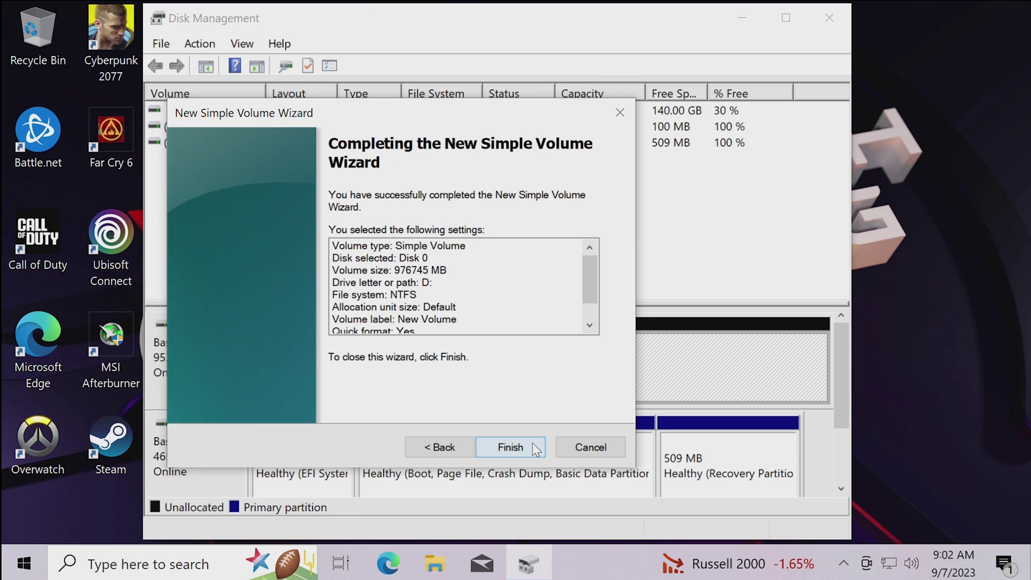
click(534, 444)
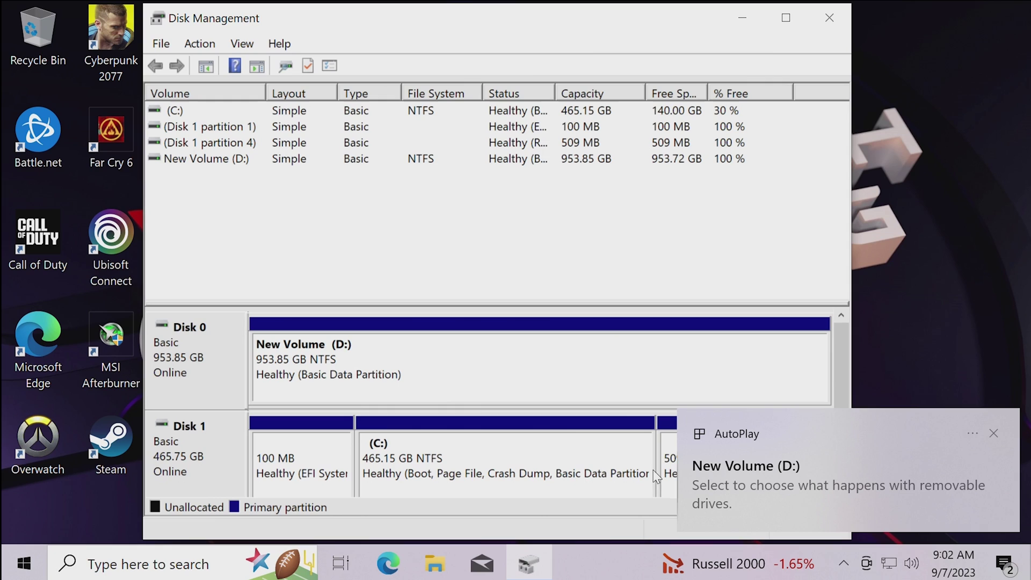
click(995, 433)
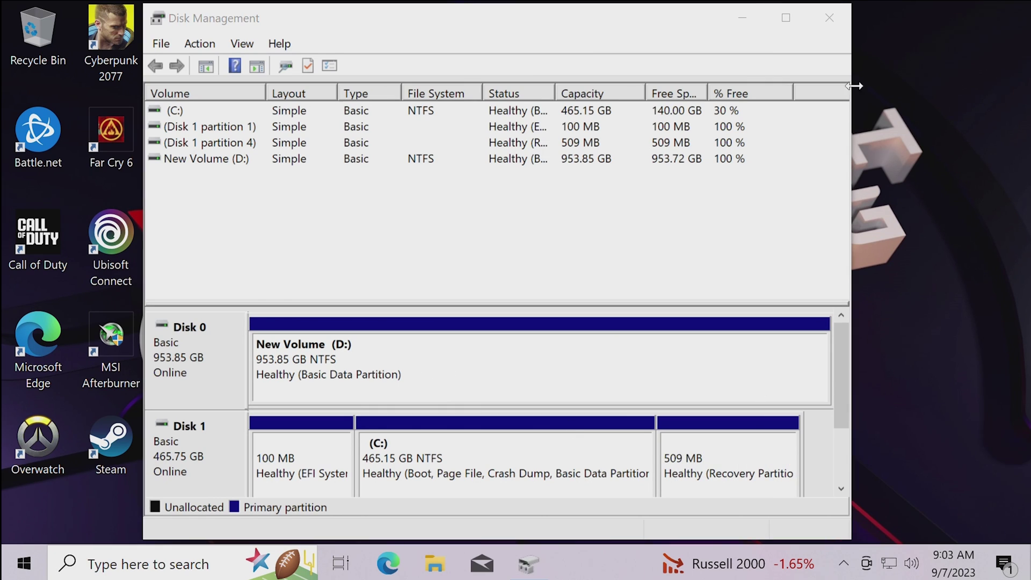
click(830, 18)
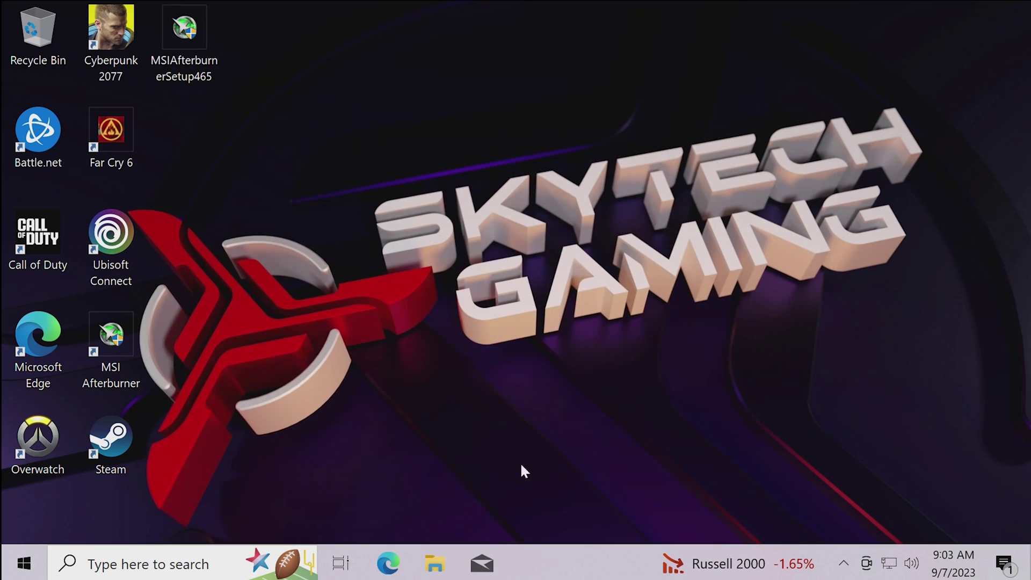
Step: Check Local Disk (C:) and New Volume (D:) under This PC in File Explorer, selecting both drives
click(435, 564)
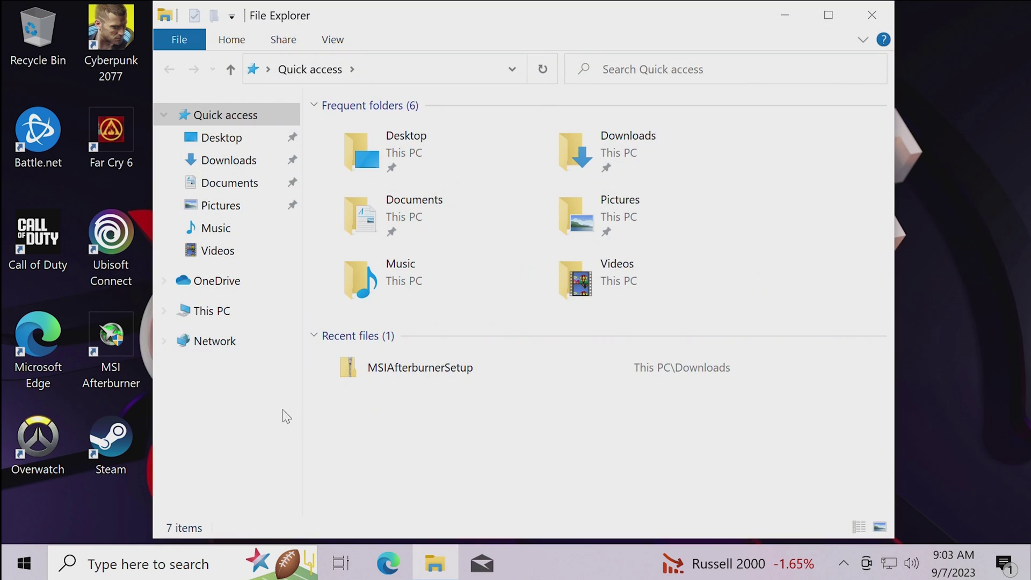
click(246, 315)
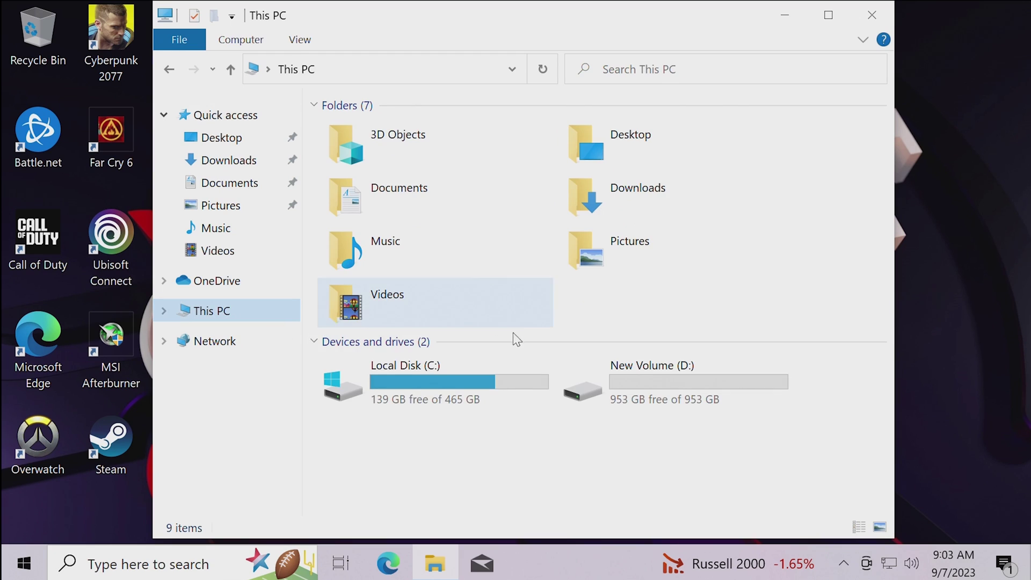
click(457, 394)
click(651, 404)
drag(540, 497, 667, 408)
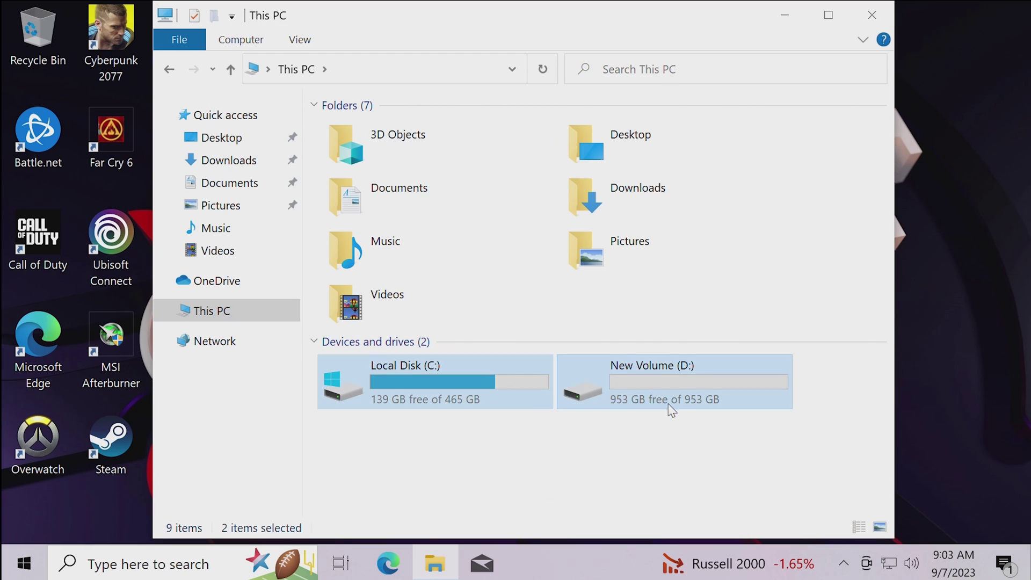